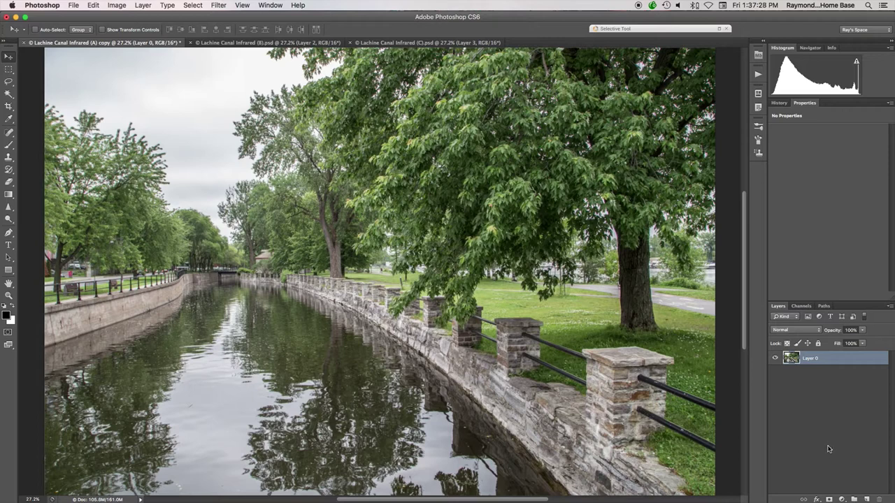
Open the fill-or-adjustment-layer menu at the bottom of the Layers panel
{"action": "left_click", "coordinate": [842, 499]}
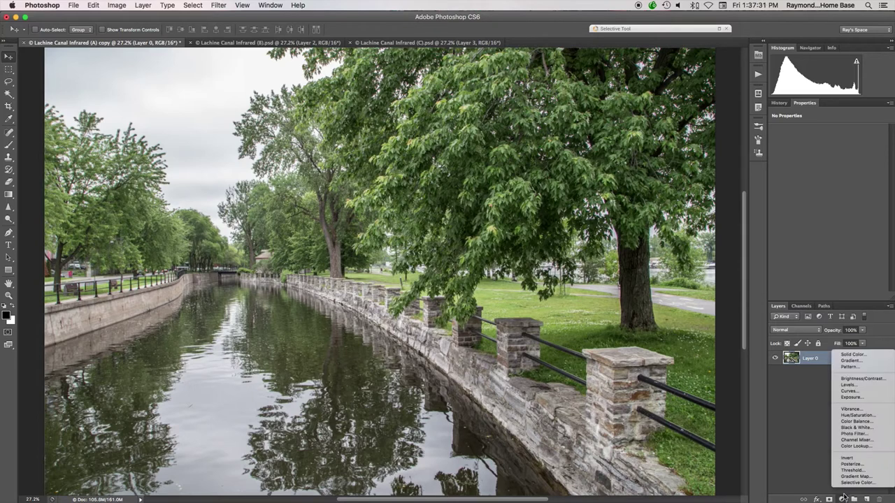
Add a Vibrance layer with vibrance +25 and saturation +50 over the canal photo
{"action": "left_click", "coordinate": [851, 410]}
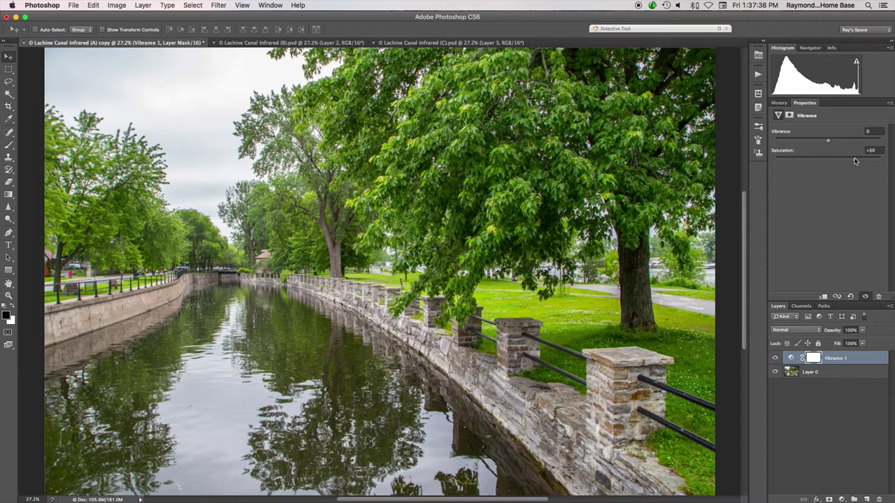
{"action": "left_click_drag", "start_coordinate": [854, 160], "coordinate": [853, 161]}
{"action": "left_click_drag", "start_coordinate": [828, 141], "coordinate": [836, 141]}
{"action": "left_click_drag", "start_coordinate": [842, 141], "coordinate": [841, 142]}
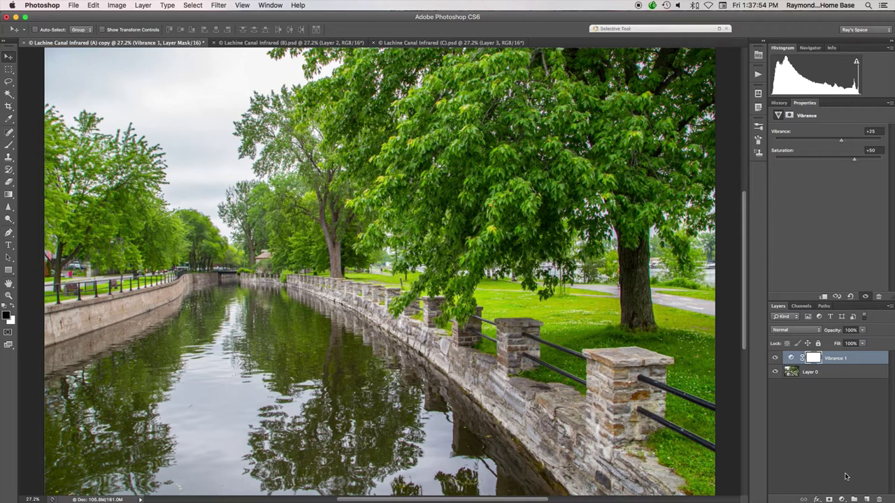
{"action": "left_click", "coordinate": [842, 499]}
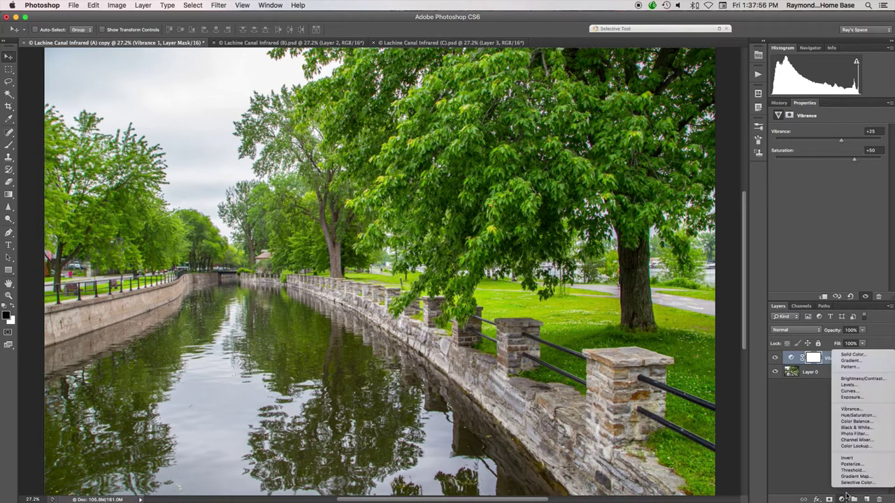
Add a Black & White layer with Greens 300 and Yellows 150 so foliage turns white
{"action": "left_click", "coordinate": [861, 429]}
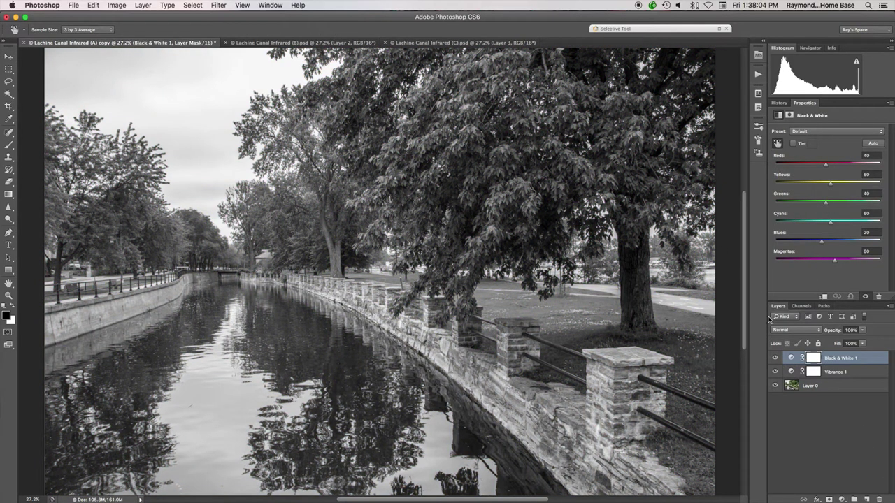
{"action": "left_click", "coordinate": [775, 358]}
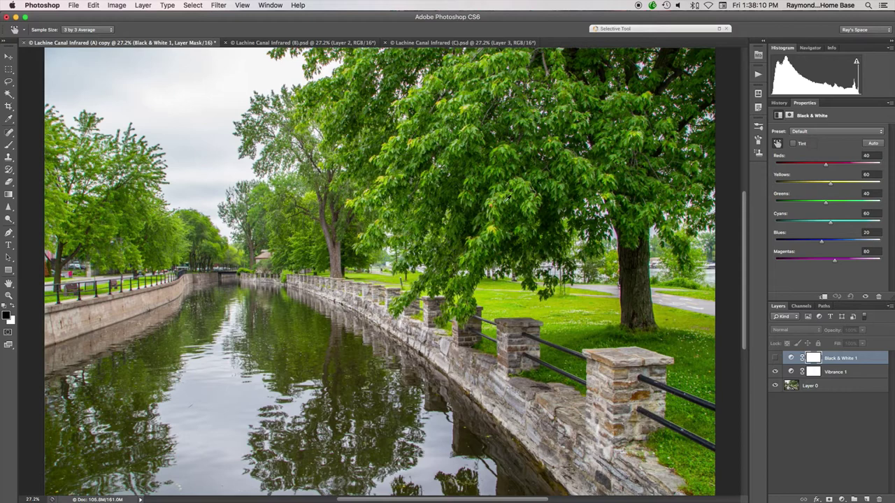
{"action": "left_click", "coordinate": [775, 358]}
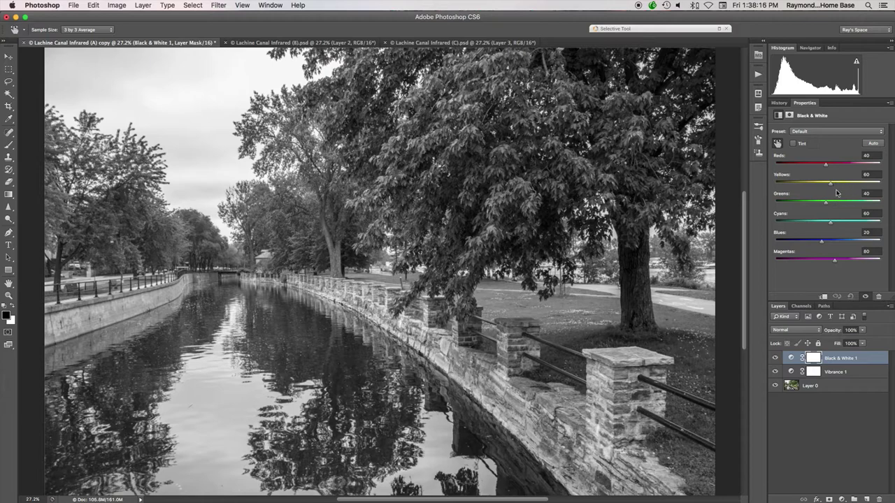
{"action": "left_click_drag", "start_coordinate": [827, 204], "coordinate": [882, 207]}
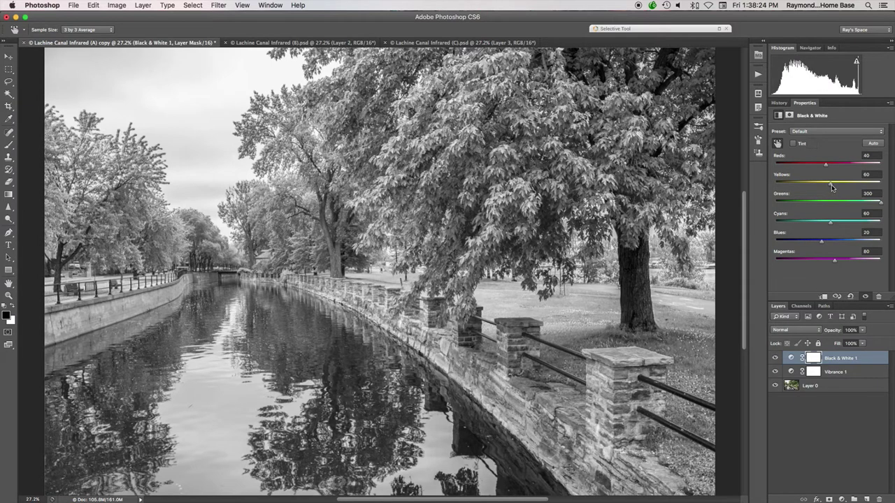
{"action": "left_click_drag", "start_coordinate": [832, 186], "coordinate": [881, 190]}
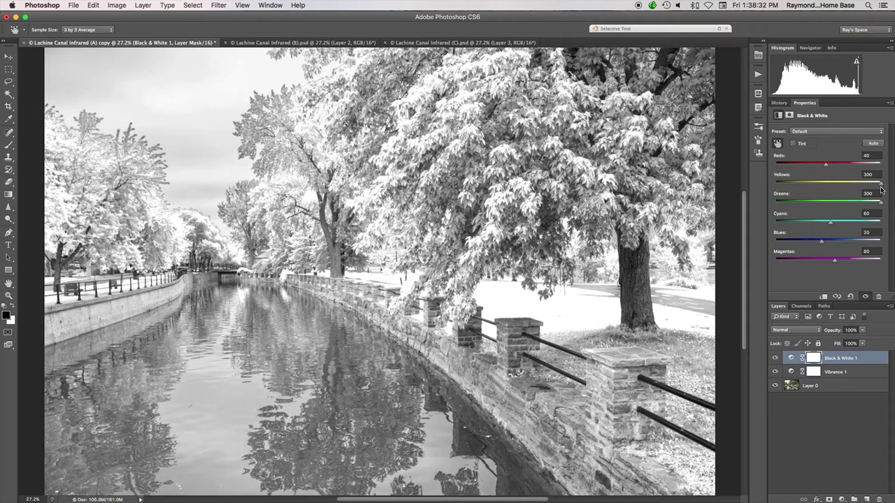
{"action": "left_click_drag", "start_coordinate": [880, 190], "coordinate": [879, 189]}
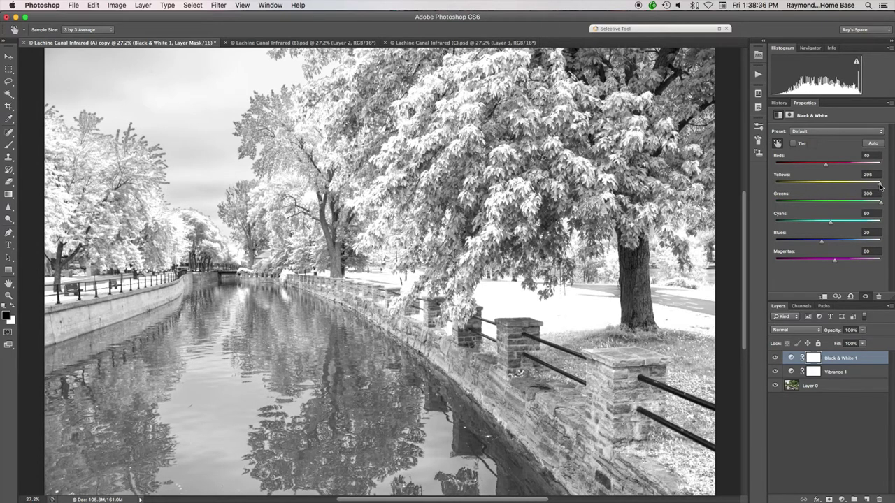
{"action": "left_click_drag", "start_coordinate": [880, 187], "coordinate": [849, 183]}
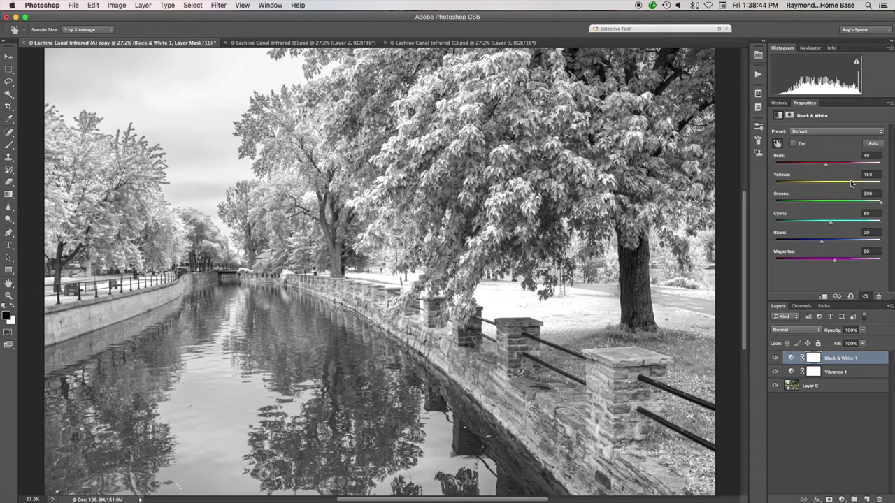
{"action": "left_click_drag", "start_coordinate": [851, 183], "coordinate": [849, 183]}
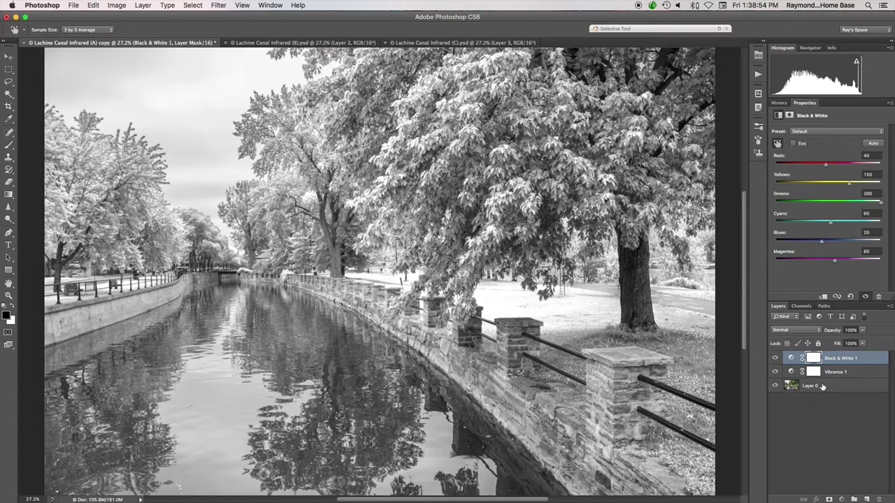
{"action": "key", "text": "v"}
{"action": "left_click", "coordinate": [822, 387]}
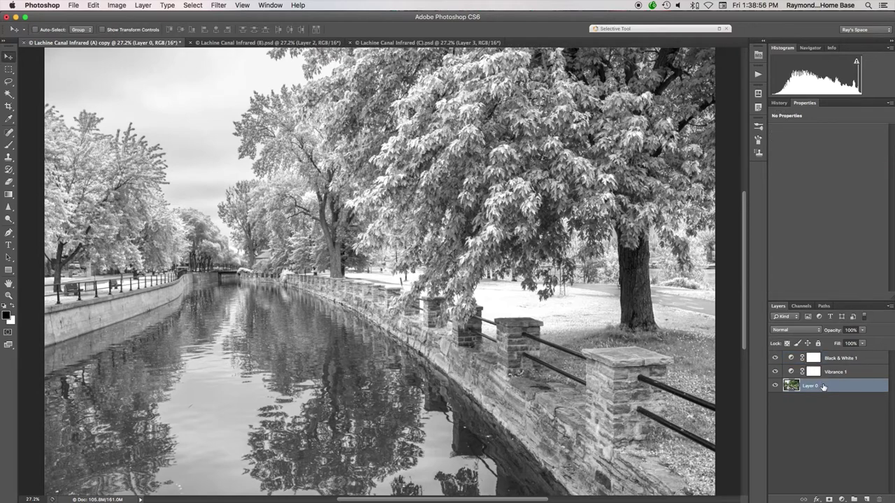
Duplicate Layer 0 and move the copy to the top of the layer stack
{"action": "key", "text": "ctrl+j"}
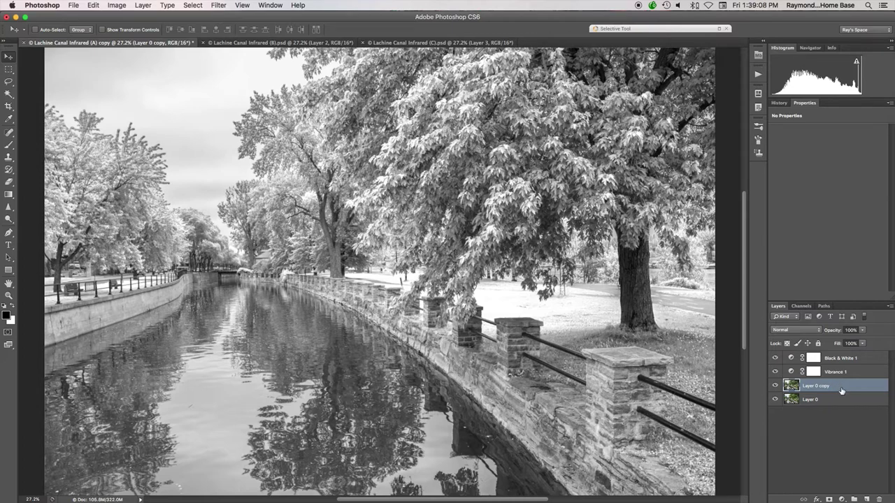
{"action": "left_click_drag", "start_coordinate": [848, 391], "coordinate": [853, 362]}
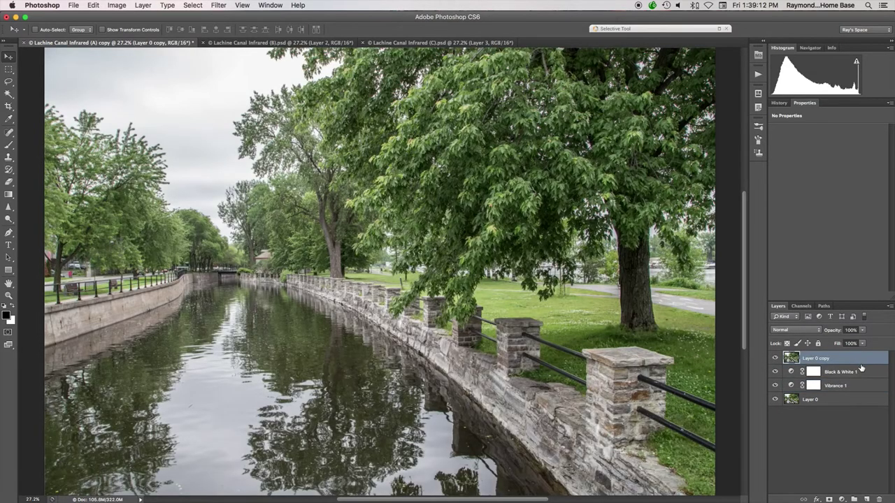
{"action": "left_click", "coordinate": [774, 358]}
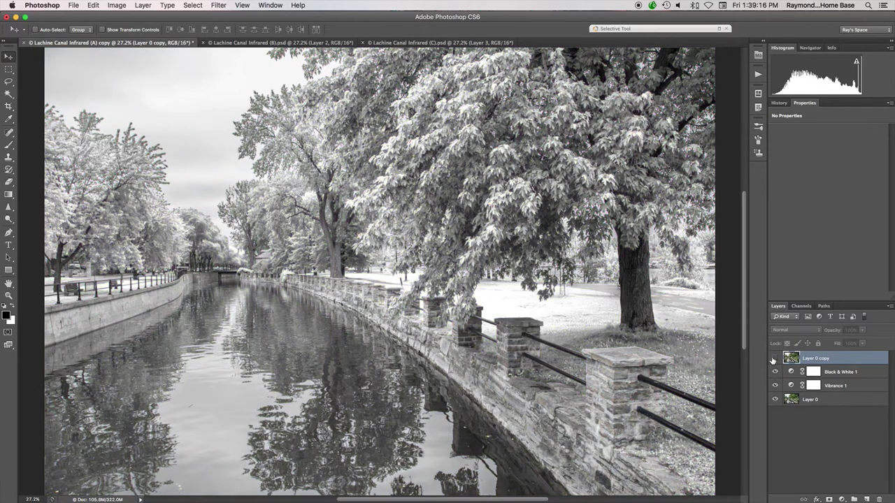
{"action": "left_click", "coordinate": [774, 359]}
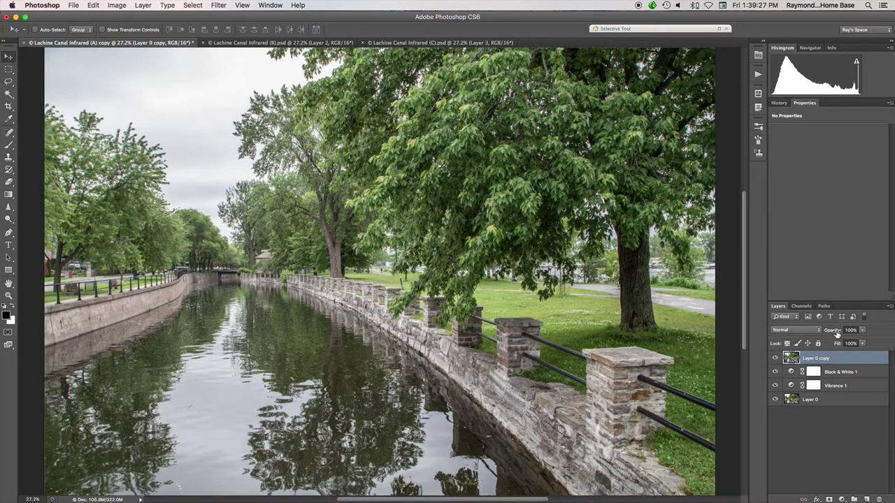
Drop Layer 0 copy's opacity to about 20% so only a faint colour tint remains
{"action": "left_click_drag", "start_coordinate": [837, 334], "coordinate": [821, 330]}
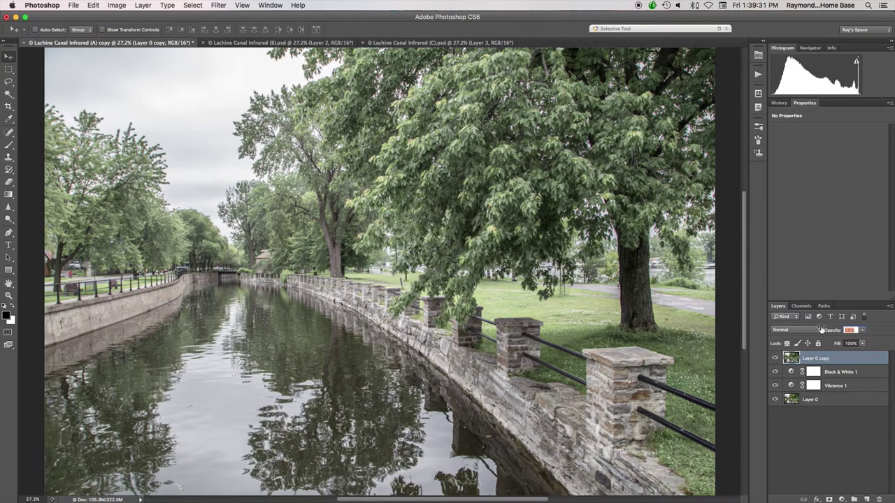
{"action": "left_click_drag", "start_coordinate": [822, 330], "coordinate": [826, 331]}
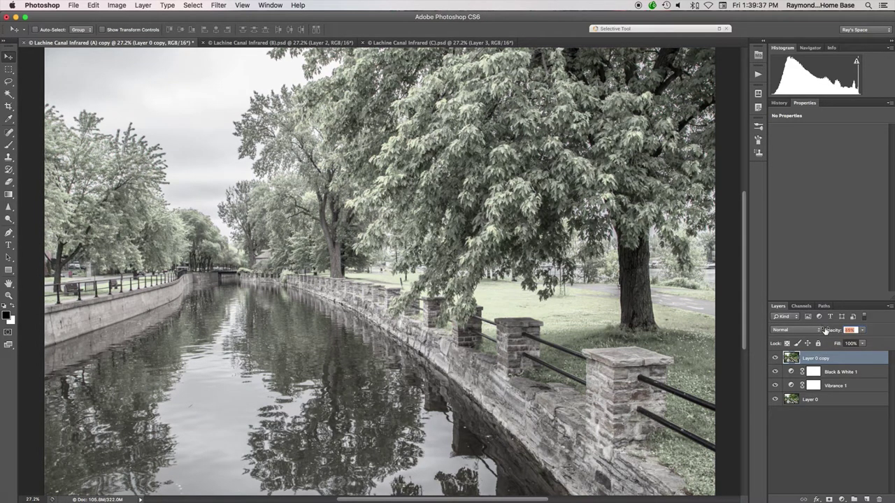
{"action": "mouse_move", "coordinate": [820, 329]}
{"action": "left_mouse_down"}
{"action": "mouse_move", "coordinate": [834, 331]}
{"action": "mouse_move", "coordinate": [819, 329]}
{"action": "left_mouse_up"}
{"action": "left_click_drag", "start_coordinate": [817, 329], "coordinate": [825, 332]}
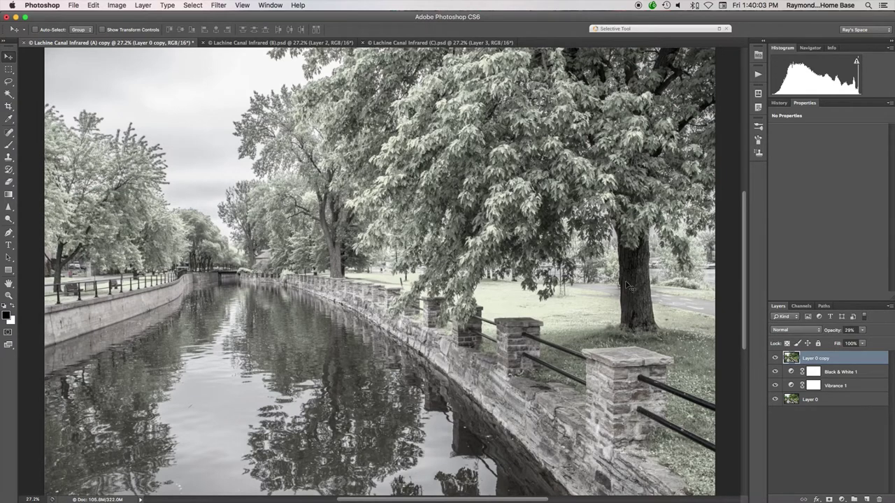
Add a Hue/Saturation layer, previewing the master hue before returning it near zero
{"action": "left_click", "coordinate": [842, 499]}
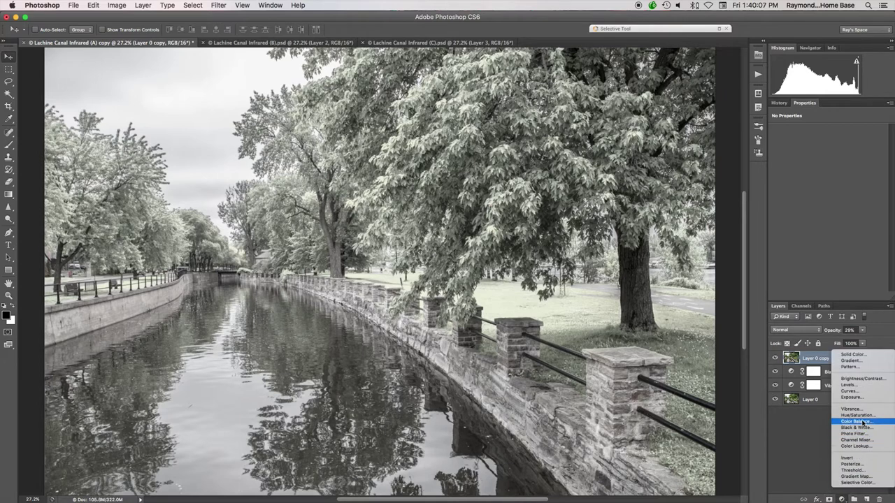
{"action": "left_click", "coordinate": [858, 416]}
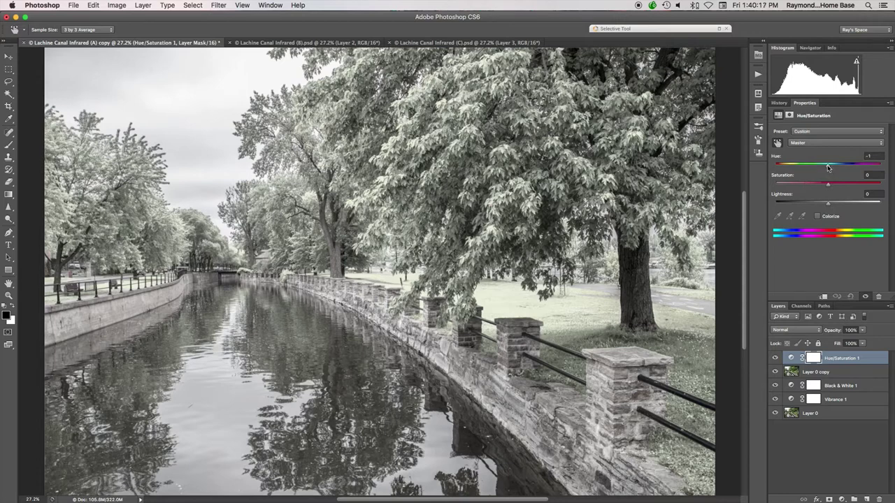
{"action": "mouse_move", "coordinate": [828, 166]}
{"action": "left_mouse_down"}
{"action": "mouse_move", "coordinate": [753, 158]}
{"action": "mouse_move", "coordinate": [874, 180]}
{"action": "left_mouse_up"}
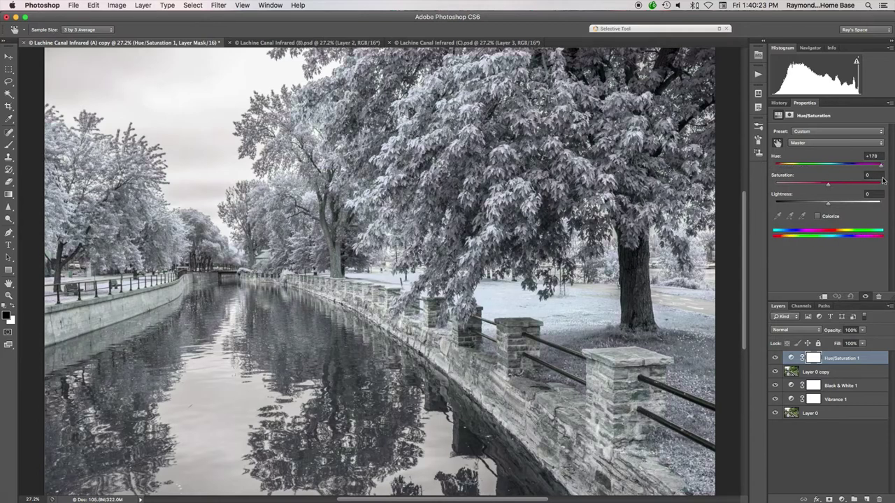
{"action": "left_click_drag", "start_coordinate": [873, 179], "coordinate": [827, 169]}
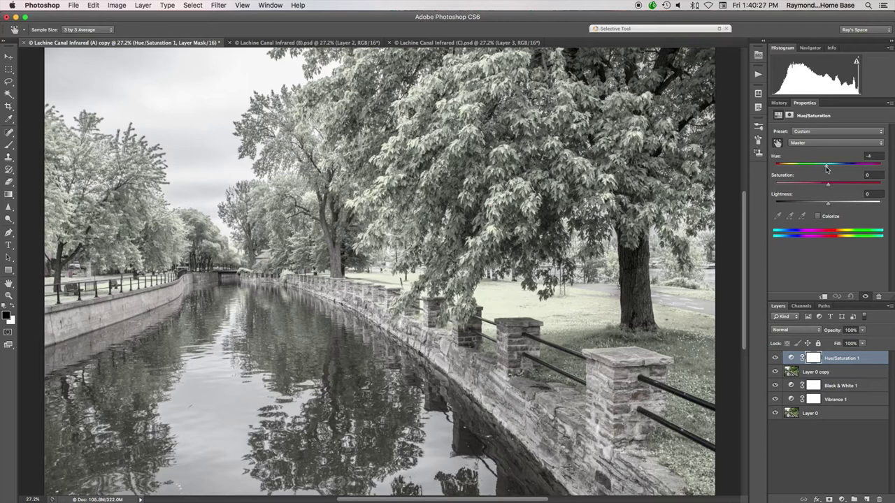
{"action": "left_click_drag", "start_coordinate": [829, 168], "coordinate": [827, 168]}
Shift the Yellows range to hue +180 with saturation +51
{"action": "left_click", "coordinate": [831, 143]}
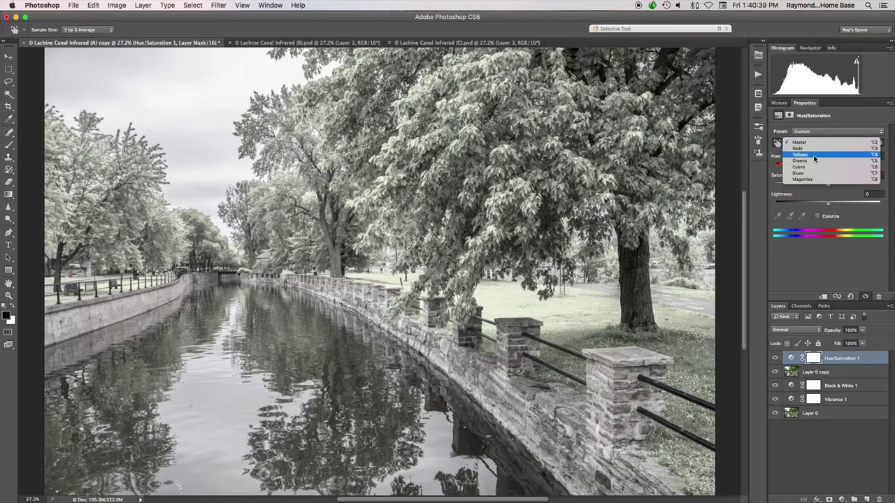
{"action": "left_click", "coordinate": [810, 155]}
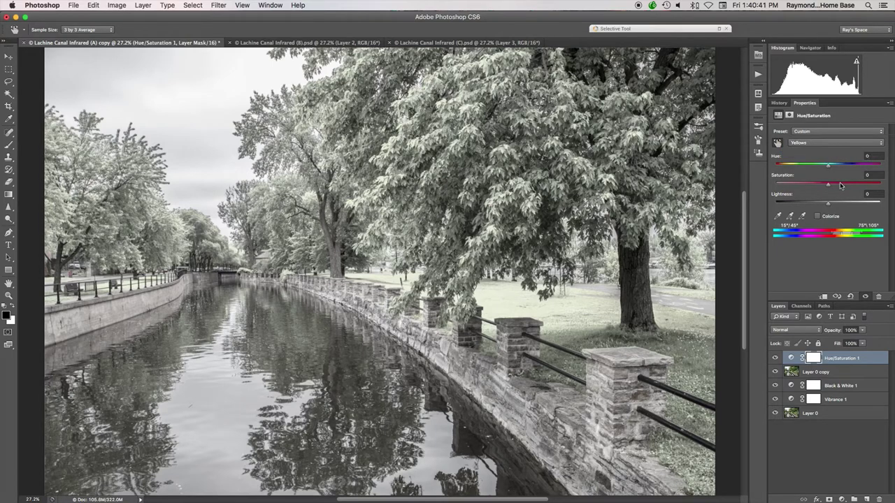
{"action": "left_click_drag", "start_coordinate": [828, 166], "coordinate": [892, 176]}
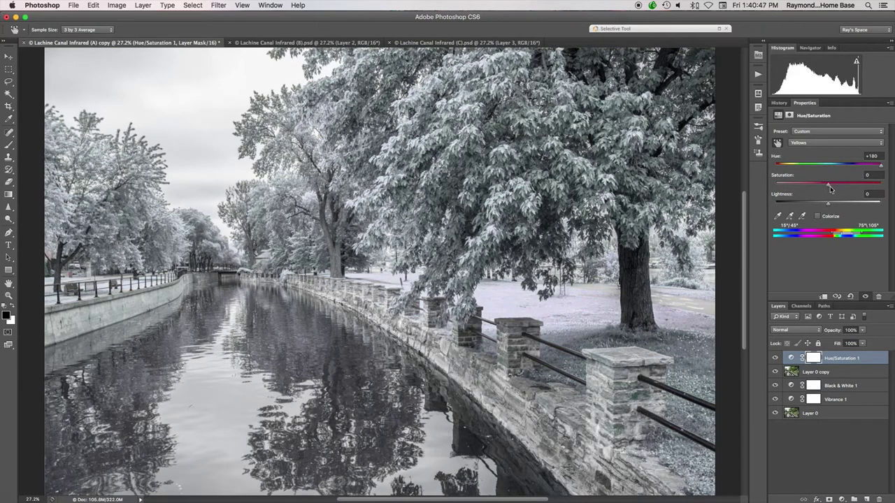
{"action": "mouse_move", "coordinate": [829, 187]}
{"action": "left_mouse_down"}
{"action": "mouse_move", "coordinate": [860, 193]}
{"action": "mouse_move", "coordinate": [852, 190]}
{"action": "left_mouse_up"}
Add a Curves layer raising a midtone point from input 149 to output 210
{"action": "left_click", "coordinate": [841, 498]}
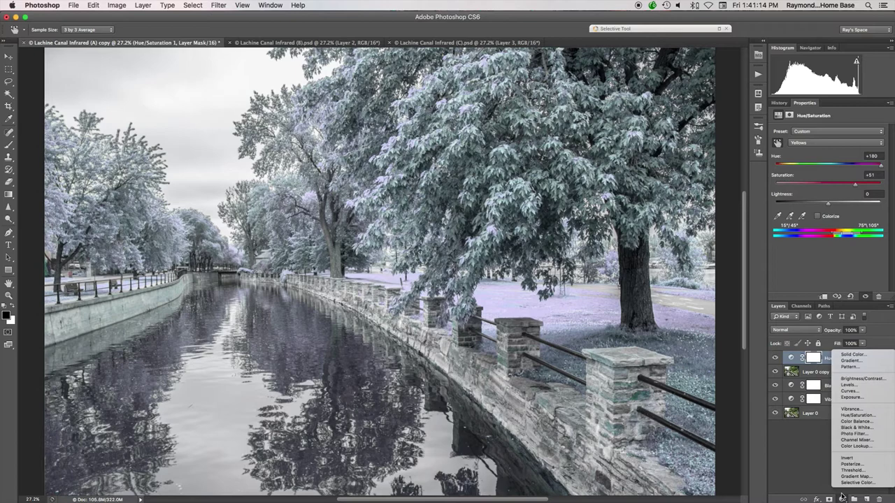
{"action": "left_click", "coordinate": [850, 391]}
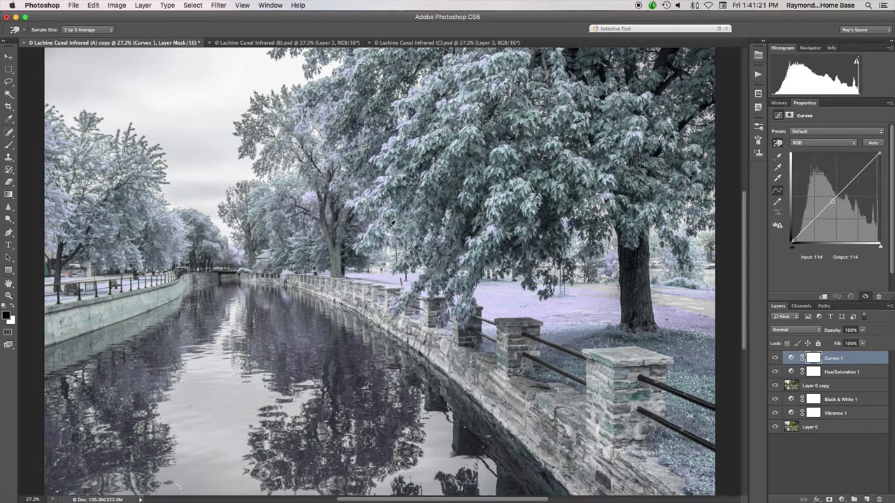
{"action": "left_click_drag", "start_coordinate": [391, 224], "coordinate": [393, 200]}
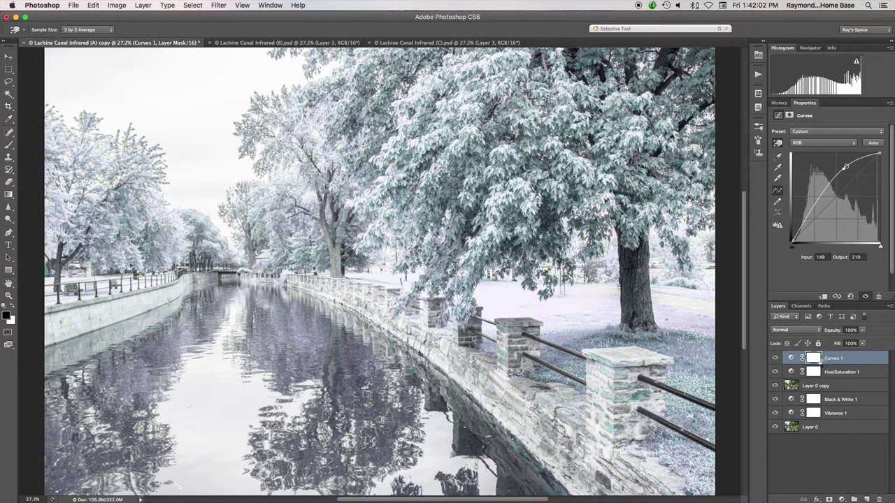
Stamp all visible layers into a new merged Layer 1 with Cmd+Opt+Shift+E
{"action": "key", "text": "ctrl+alt+shift+e"}
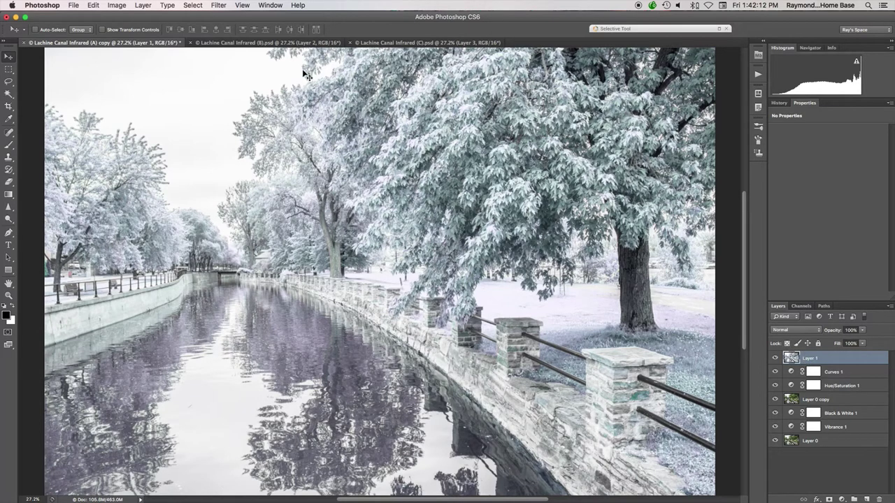
{"action": "left_click", "coordinate": [219, 8]}
{"action": "mouse_move", "coordinate": [259, 115]}
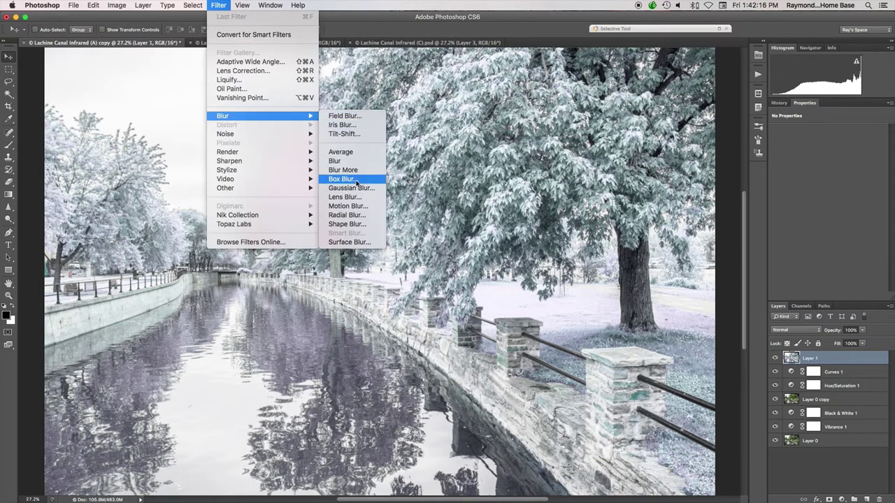
{"action": "left_click", "coordinate": [351, 188]}
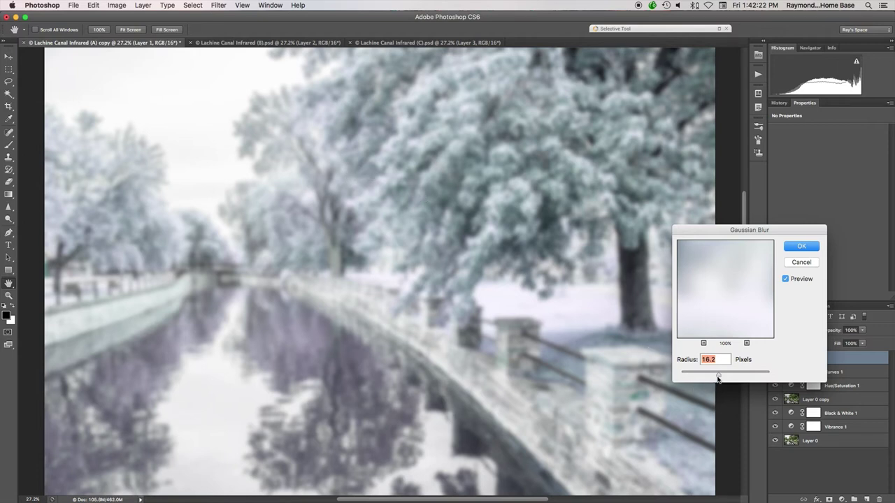
Apply a 12-pixel Gaussian Blur to the merged Layer 1
{"action": "left_click_drag", "start_coordinate": [719, 376], "coordinate": [728, 376]}
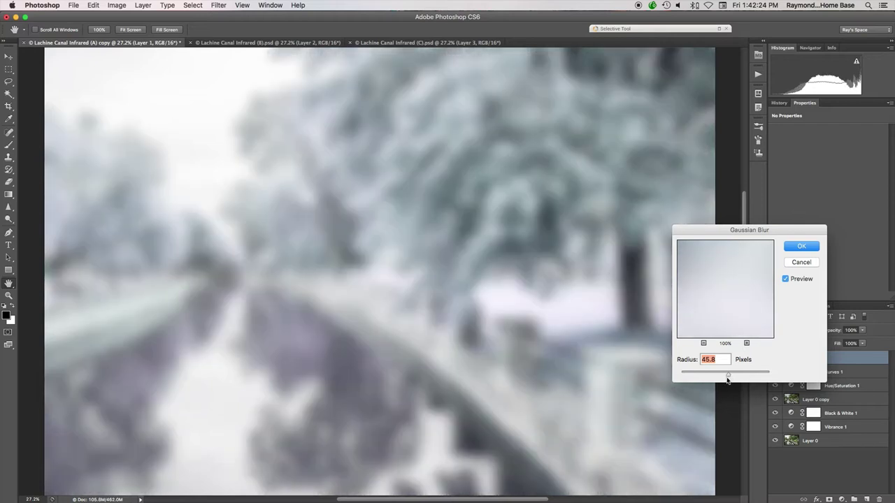
{"action": "left_click_drag", "start_coordinate": [727, 376], "coordinate": [690, 379]}
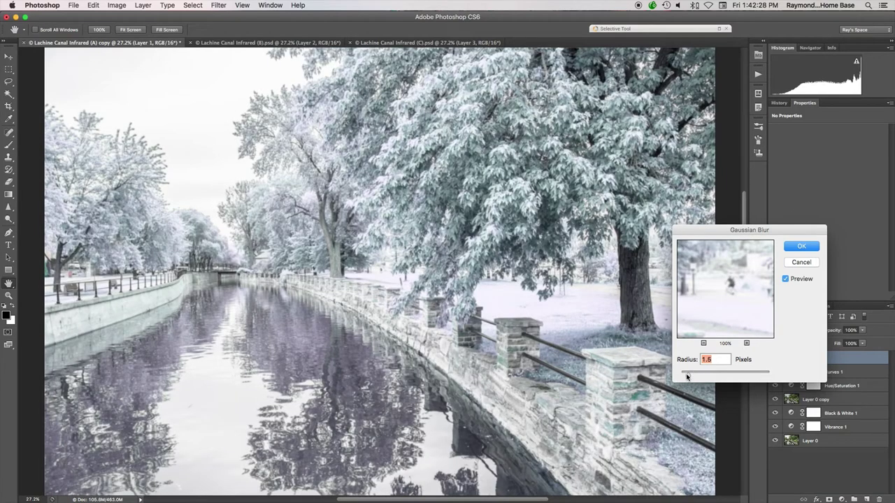
{"action": "left_click_drag", "start_coordinate": [688, 378], "coordinate": [704, 377]}
{"action": "left_click_drag", "start_coordinate": [703, 377], "coordinate": [710, 378]}
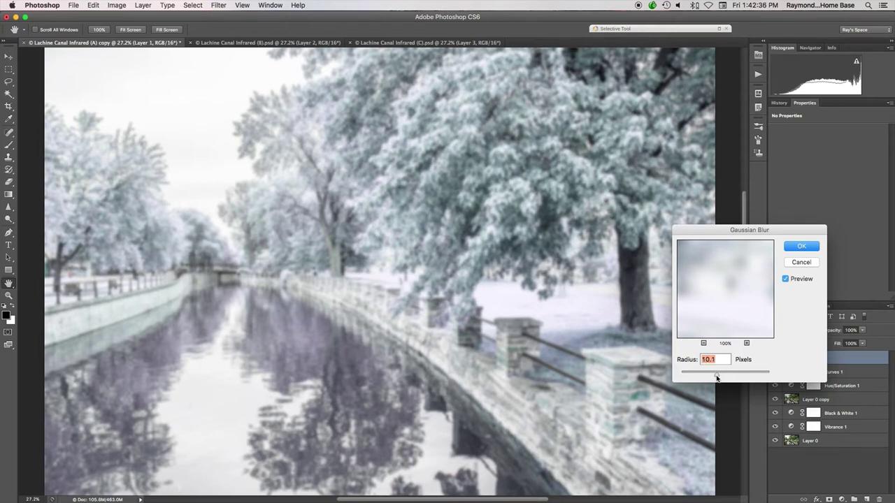
{"action": "left_click_drag", "start_coordinate": [716, 378], "coordinate": [715, 378]}
{"action": "left_click_drag", "start_coordinate": [716, 378], "coordinate": [717, 377]}
{"action": "left_click_drag", "start_coordinate": [716, 377], "coordinate": [717, 379]}
{"action": "left_click", "coordinate": [803, 249]}
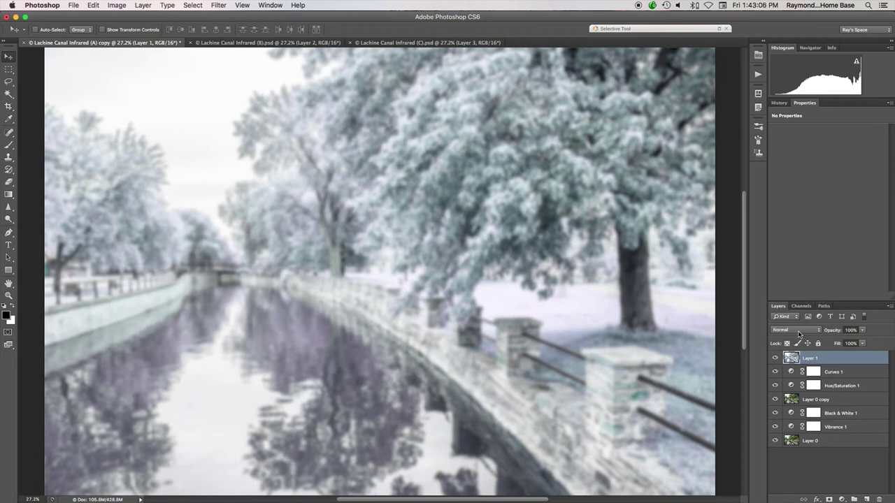
Set Layer 1's blend mode to Multiply and bring up the History panel
{"action": "left_click", "coordinate": [800, 330]}
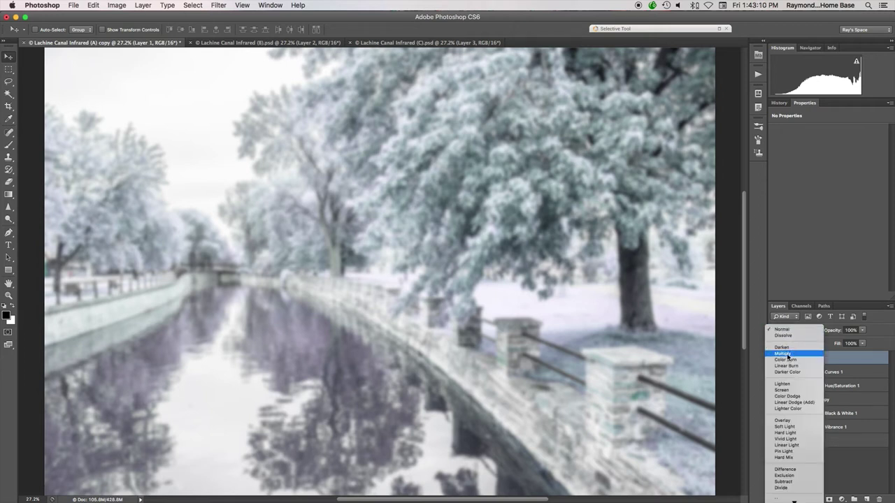
{"action": "left_click", "coordinate": [782, 354]}
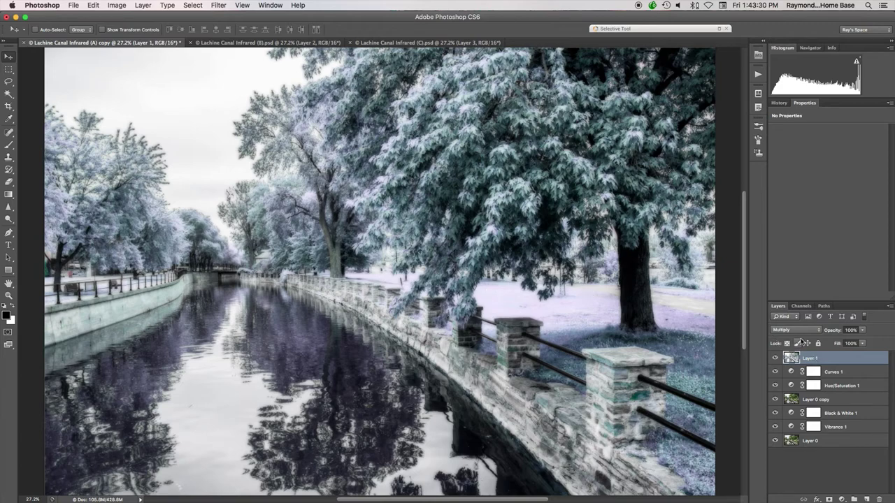
{"action": "left_click", "coordinate": [779, 103]}
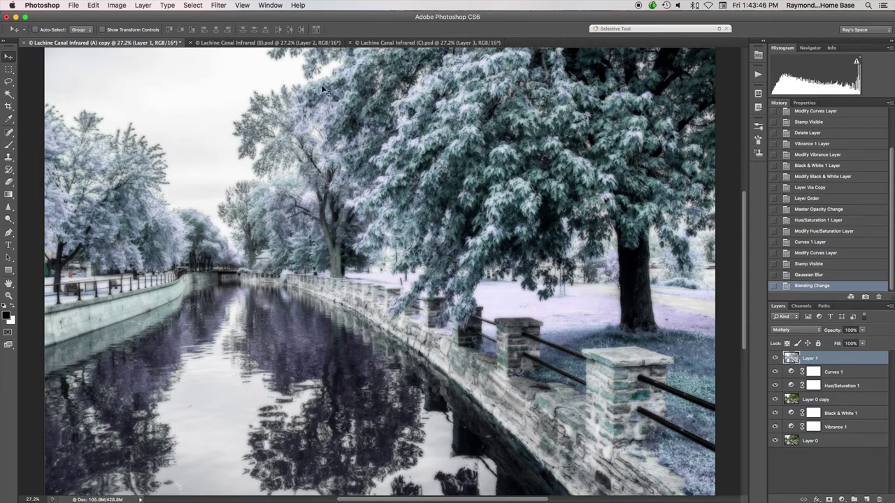
Apply Smart Sharpen to Layer 1 at 266% amount with a 2.7 px radius
{"action": "left_click", "coordinate": [219, 6]}
{"action": "mouse_move", "coordinate": [229, 161]}
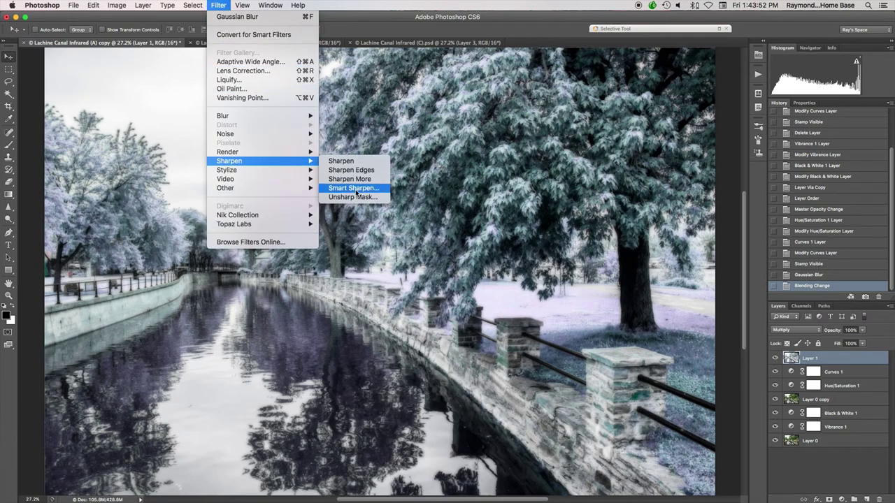
{"action": "left_click", "coordinate": [355, 189]}
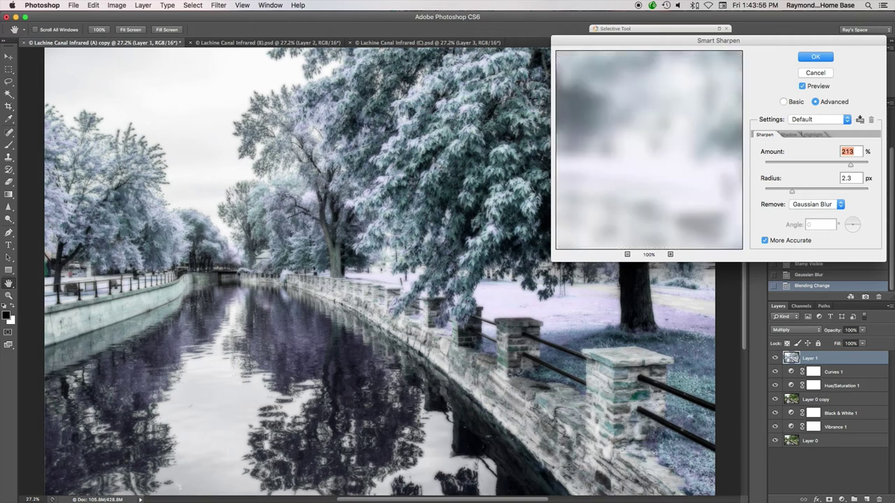
{"action": "left_click", "coordinate": [488, 200]}
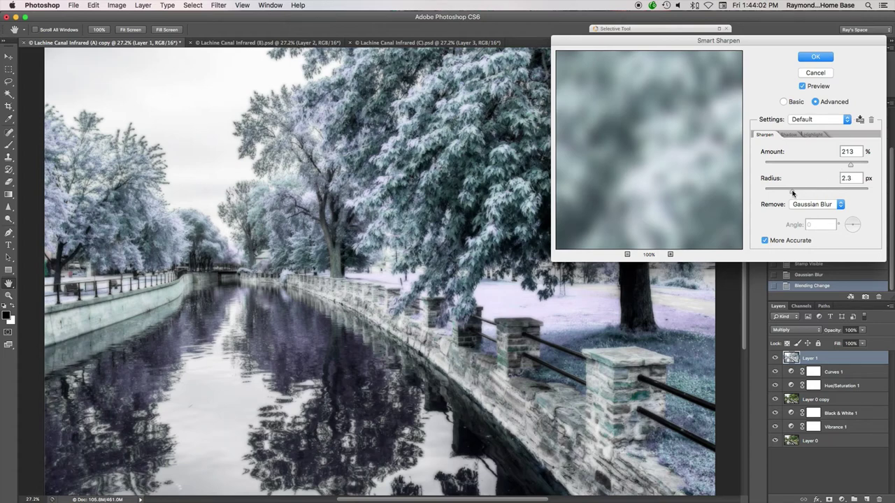
{"action": "left_click", "coordinate": [794, 191]}
{"action": "left_click_drag", "start_coordinate": [850, 168], "coordinate": [857, 168]}
{"action": "left_click", "coordinate": [830, 62]}
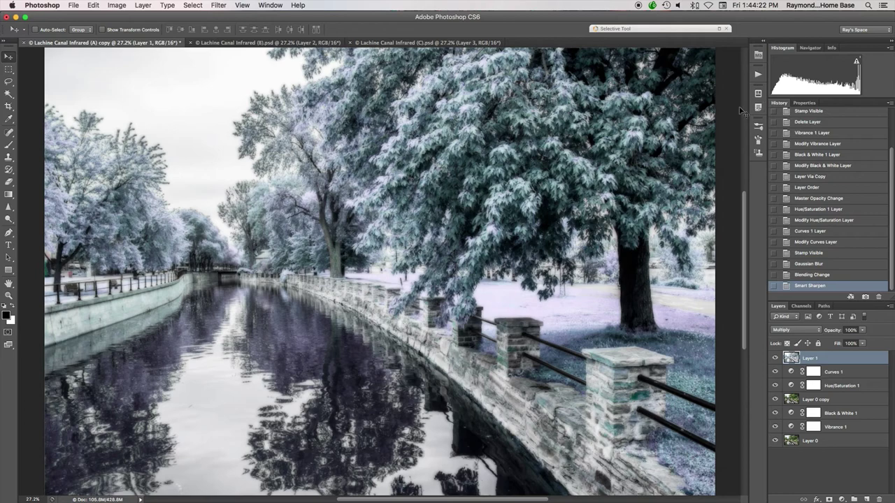
Select a rectangle inset from the image edges, feather it 350 px and invert it
{"action": "left_click", "coordinate": [8, 69]}
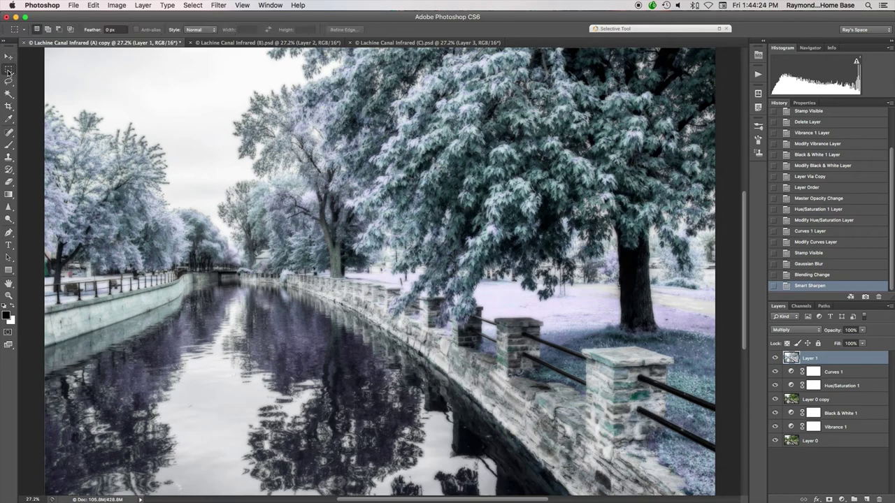
{"action": "left_click_drag", "start_coordinate": [75, 77], "coordinate": [662, 467]}
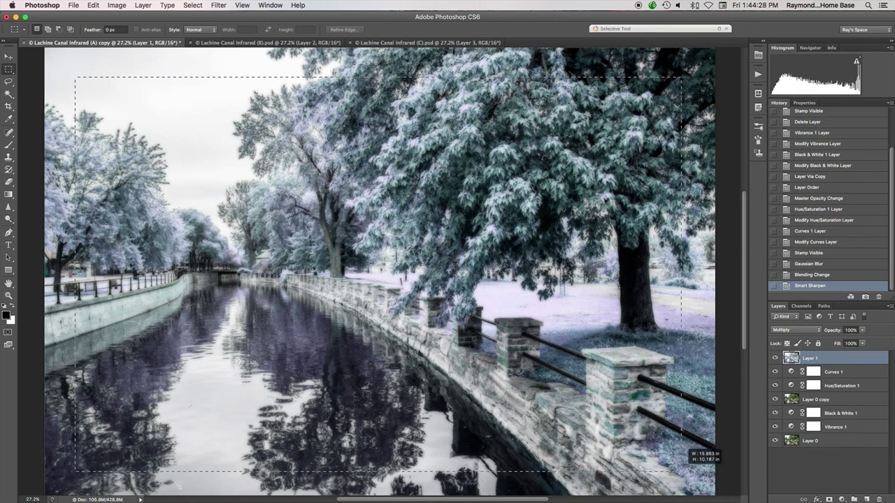
{"action": "left_click_drag", "start_coordinate": [663, 467], "coordinate": [689, 469]}
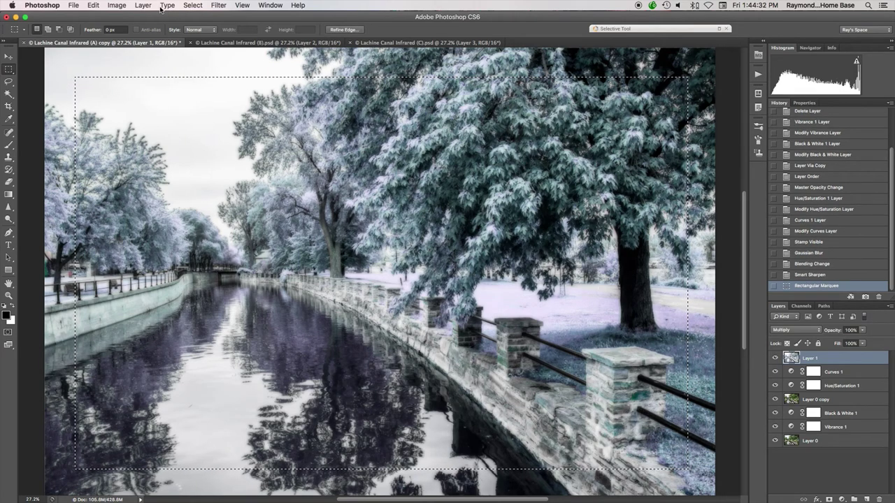
{"action": "left_click", "coordinate": [193, 6]}
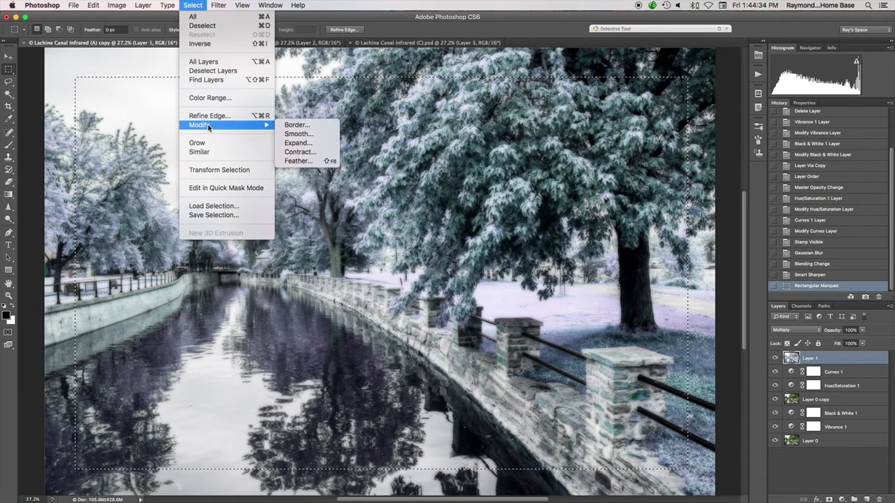
{"action": "mouse_move", "coordinate": [199, 124]}
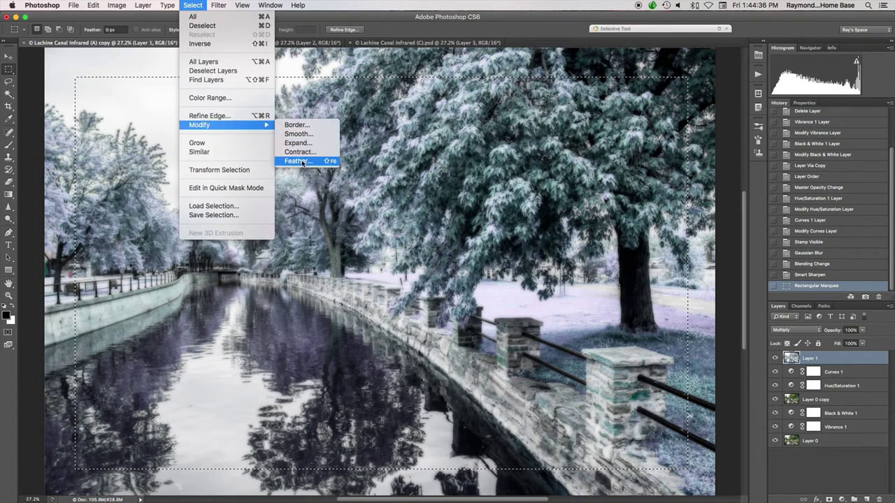
{"action": "left_click", "coordinate": [301, 162]}
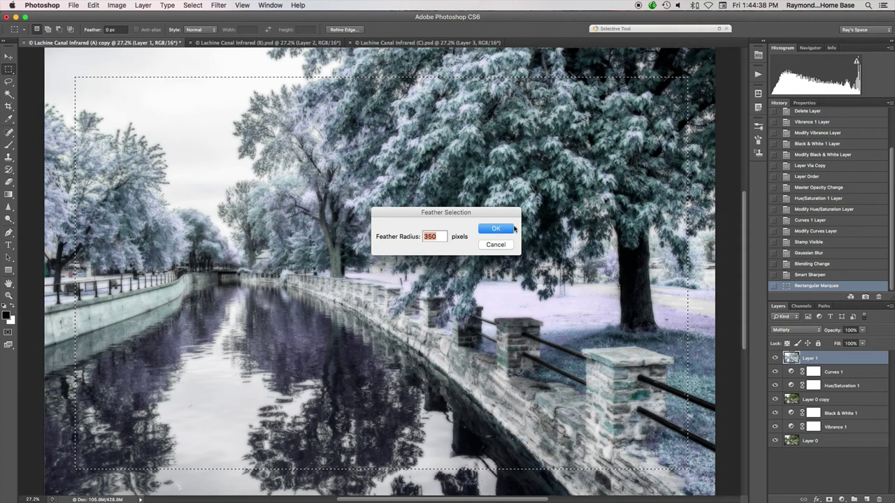
{"action": "left_click", "coordinate": [499, 233]}
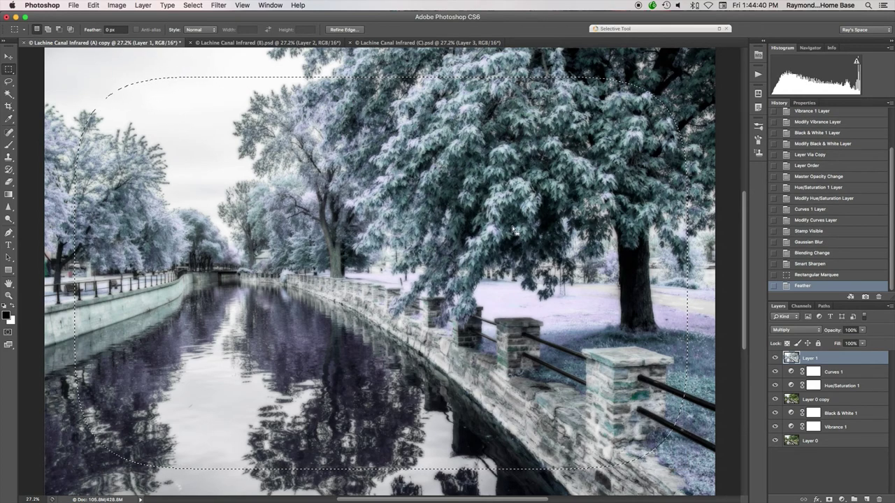
{"action": "key", "text": "ctrl+shift+i"}
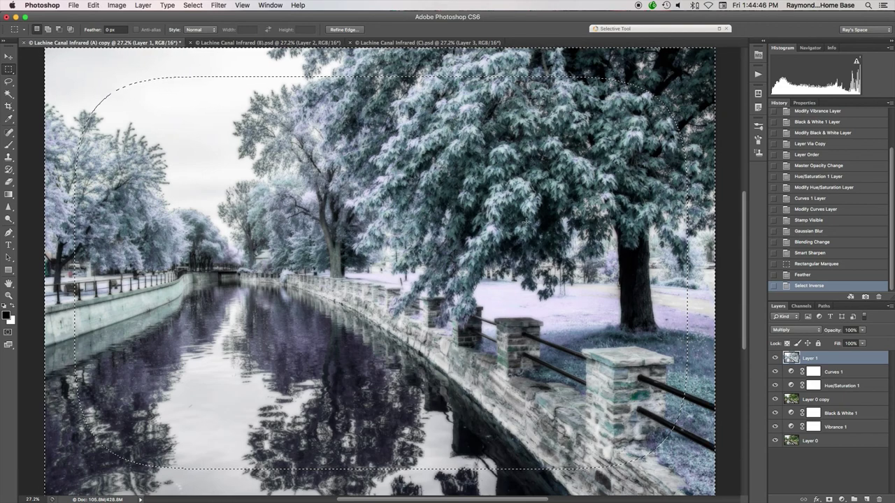
Copy the feathered border onto a new vignette layer and set its opacity to 78%
{"action": "key", "text": "ctrl+j"}
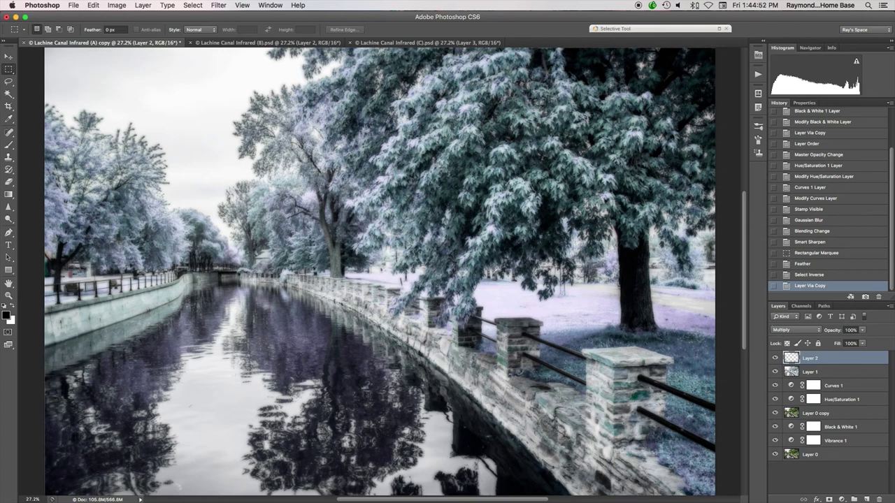
{"action": "left_click", "coordinate": [773, 358]}
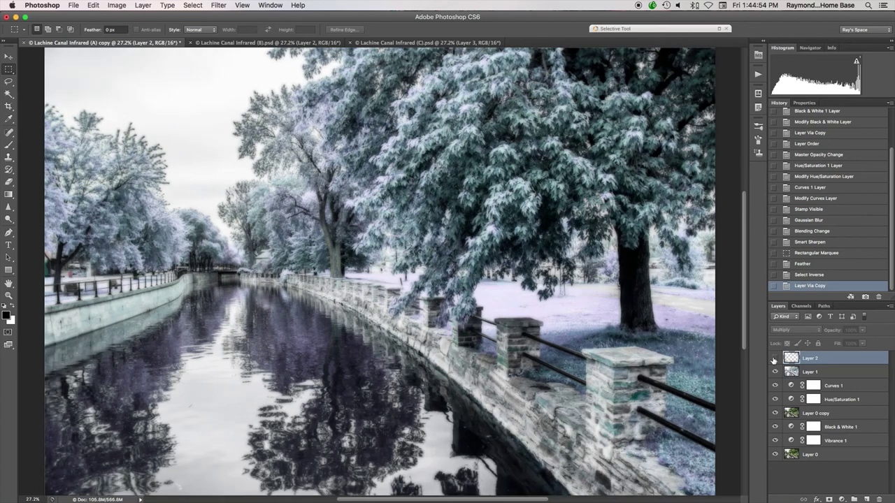
{"action": "left_click", "coordinate": [774, 358]}
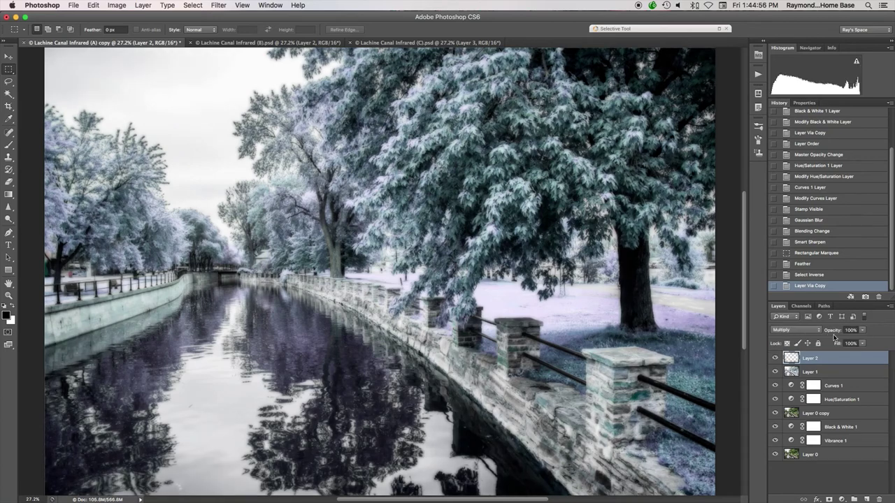
{"action": "left_click_drag", "start_coordinate": [836, 334], "coordinate": [808, 330]}
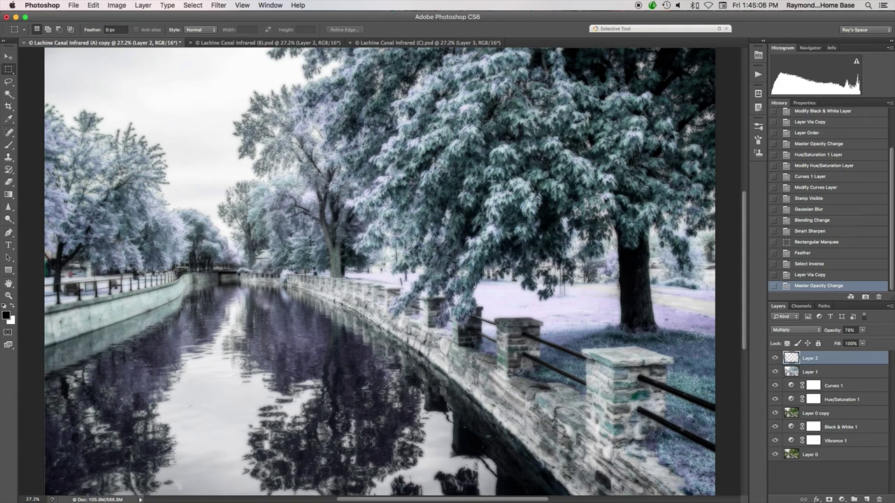
Compare the Lachine Canal Infrared (A), (B) and (C) variants, finishing on Infrared Spring at Rideaux
{"action": "left_click", "coordinate": [245, 44]}
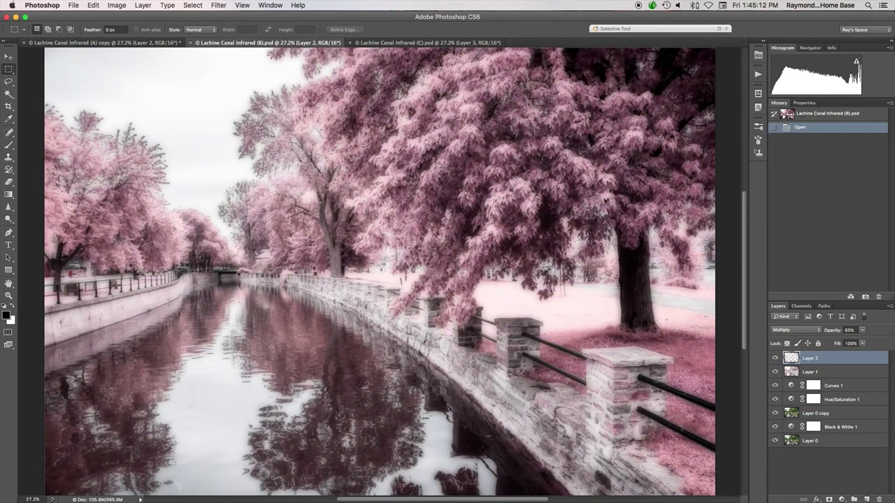
{"action": "left_click", "coordinate": [134, 43]}
{"action": "left_click", "coordinate": [223, 44]}
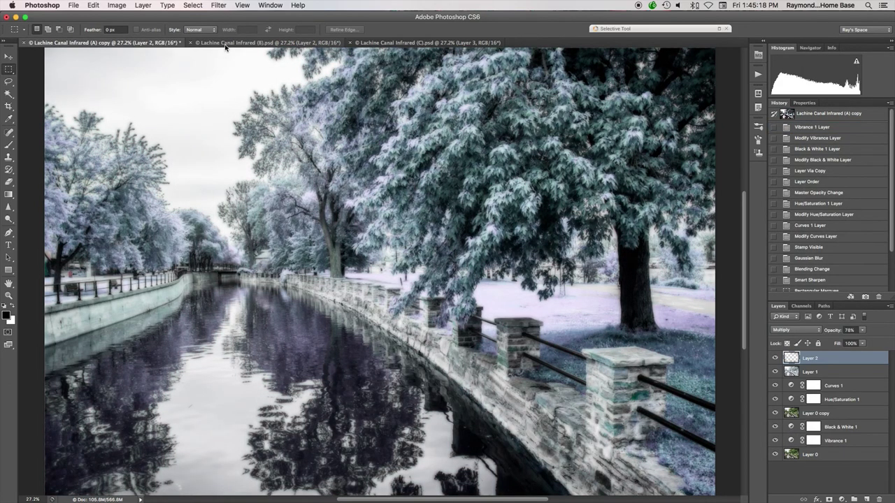
{"action": "left_click", "coordinate": [394, 44]}
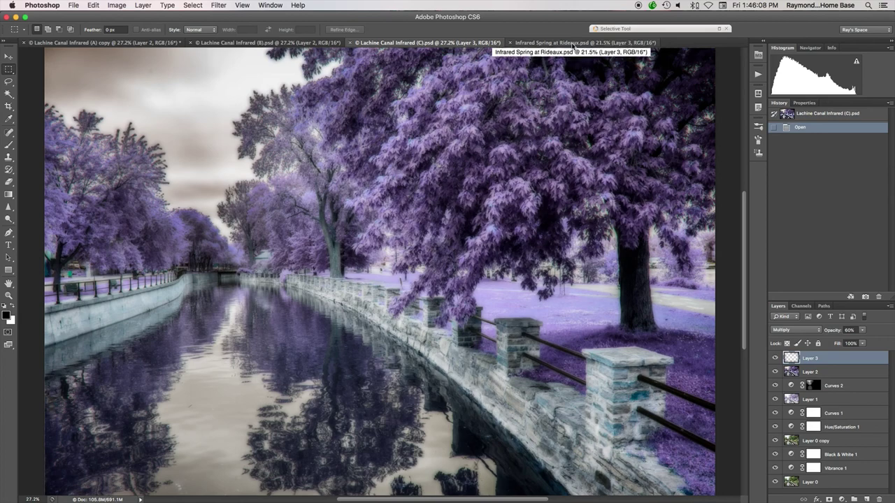
{"action": "left_click", "coordinate": [573, 44]}
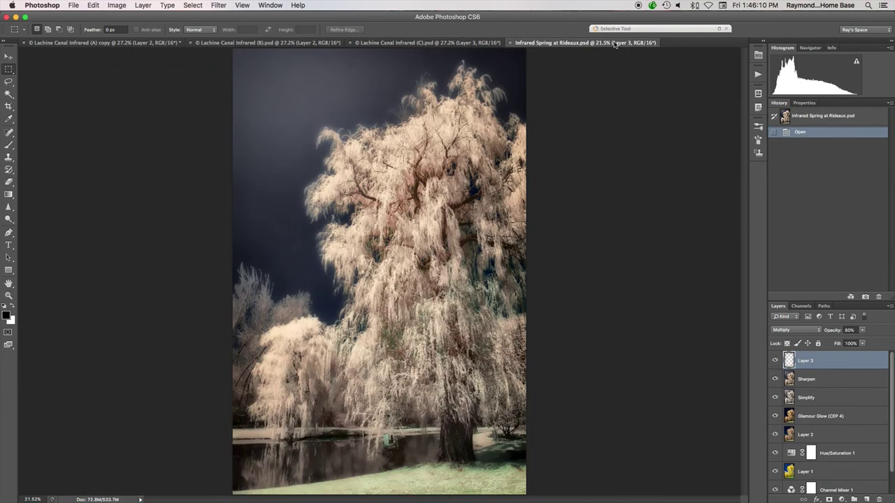